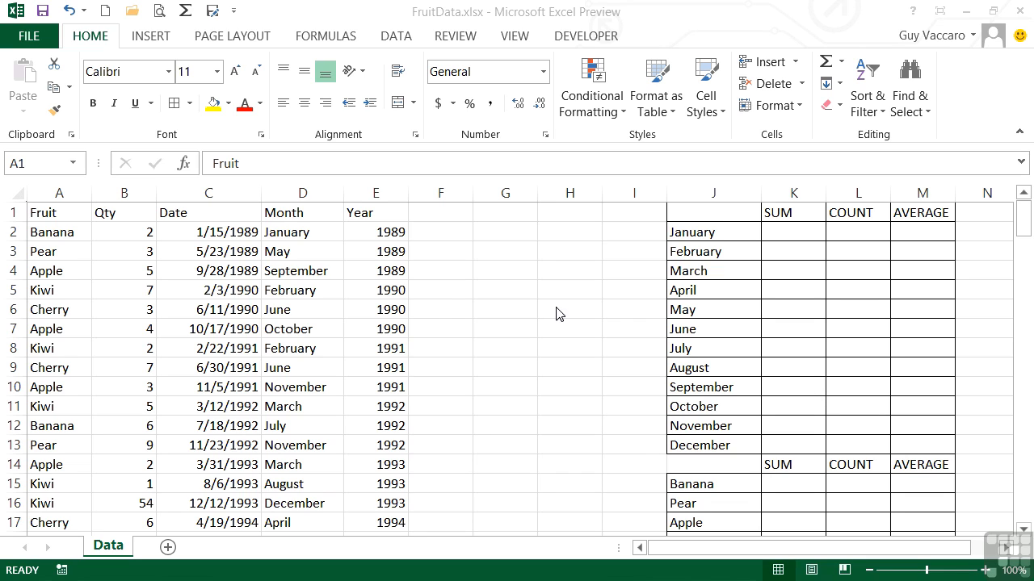
click(444, 293)
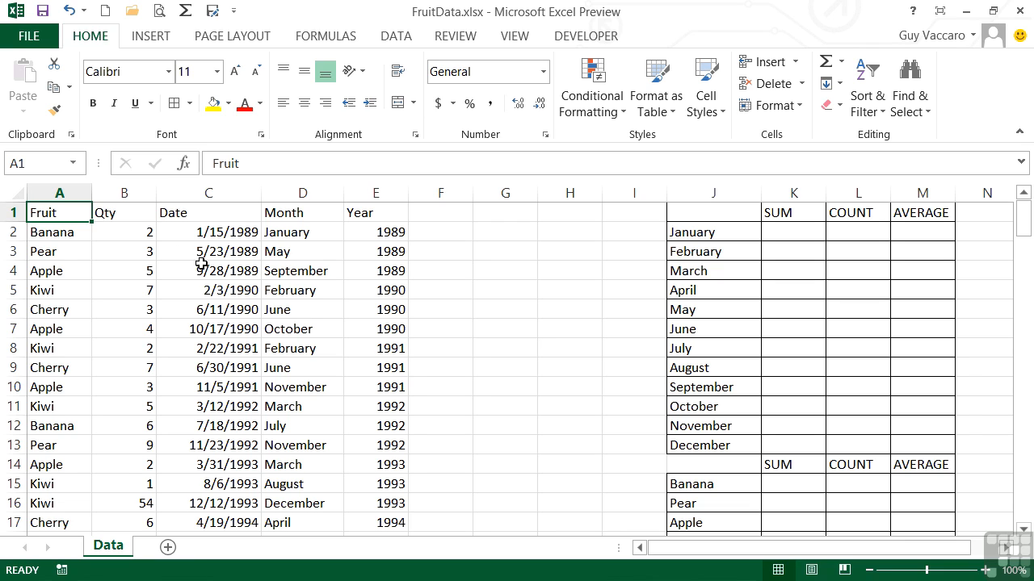
click(136, 236)
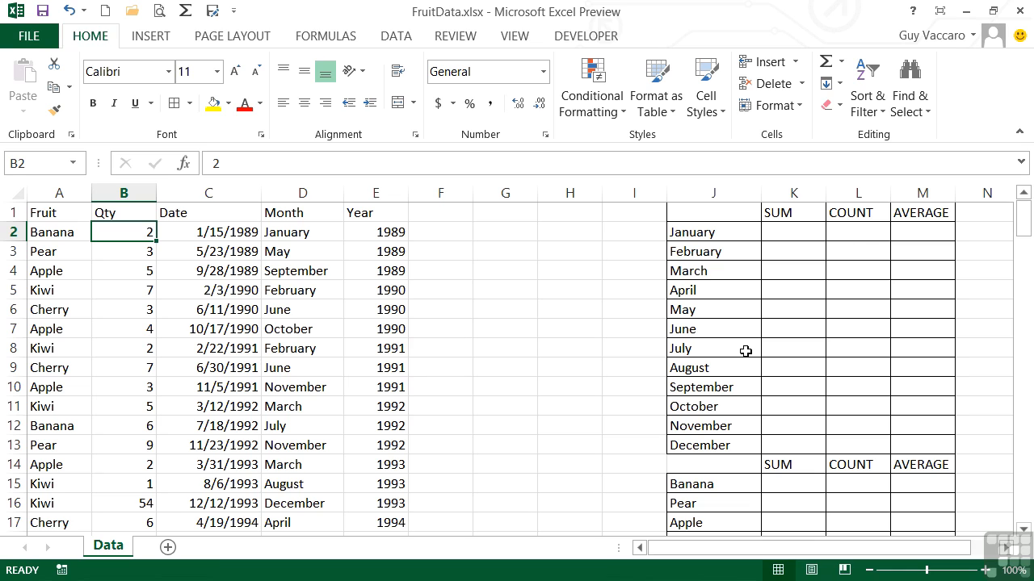
In K2, enter a SUMIF formula with range D1:D150, criteria J2 and sum range B1:B150
click(789, 231)
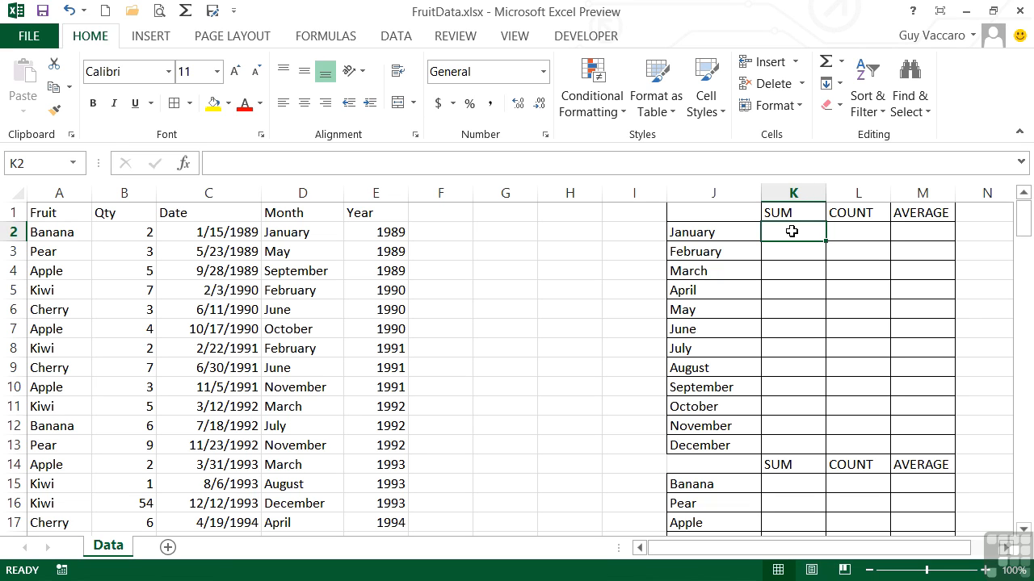
text(=)
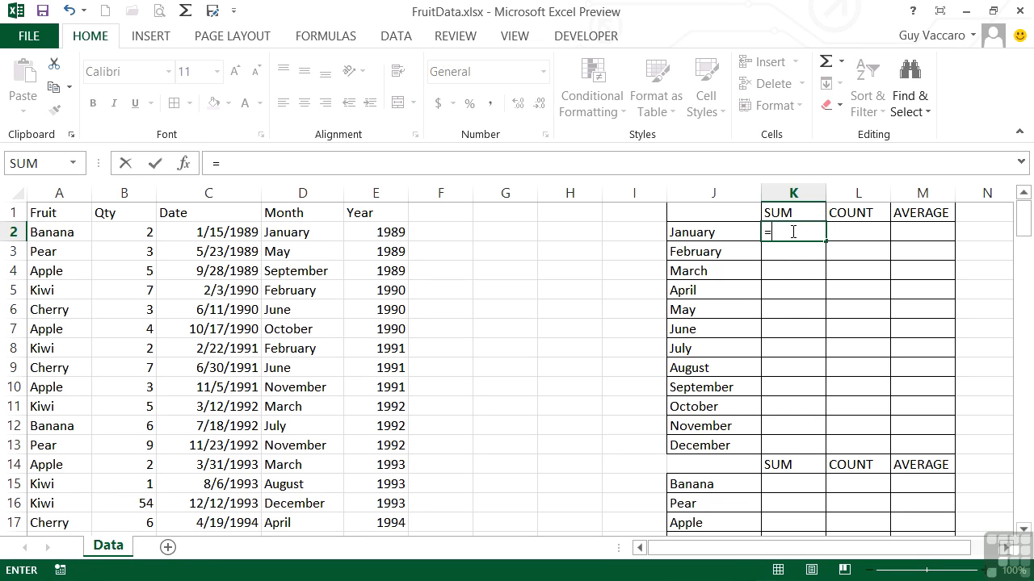
text(sumif)
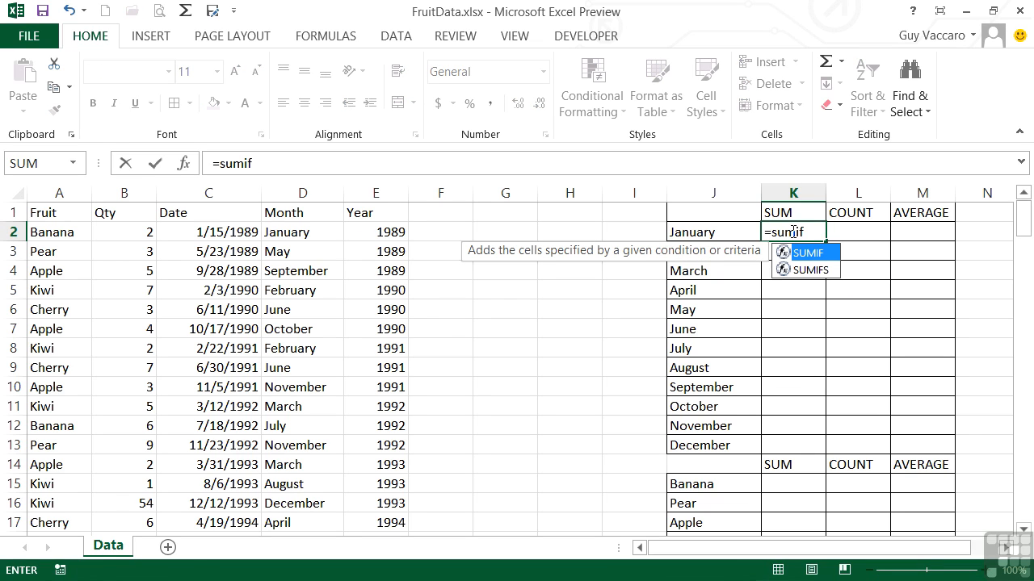
text(()
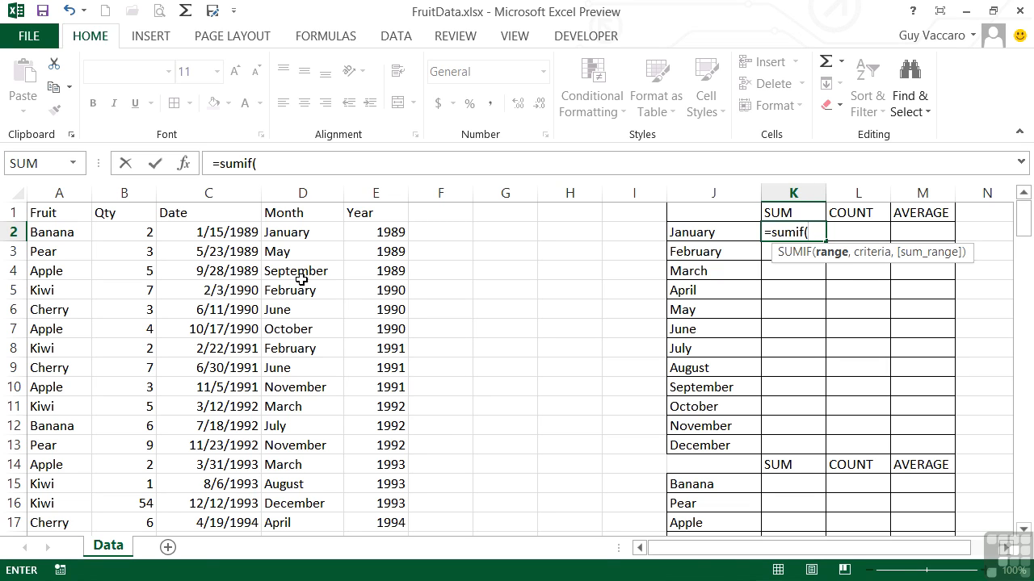
click(813, 229)
text(d1:d)
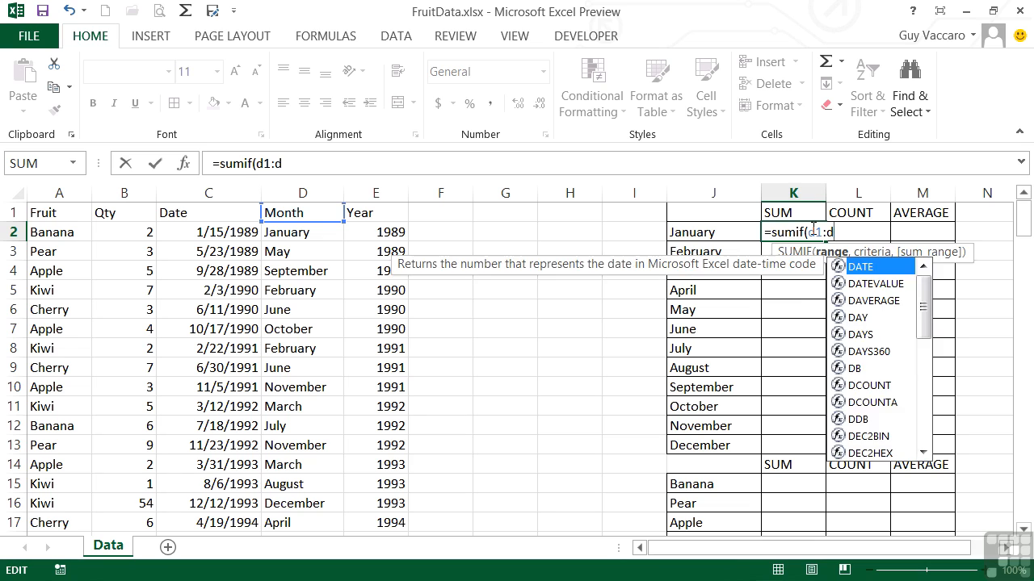
text(150,)
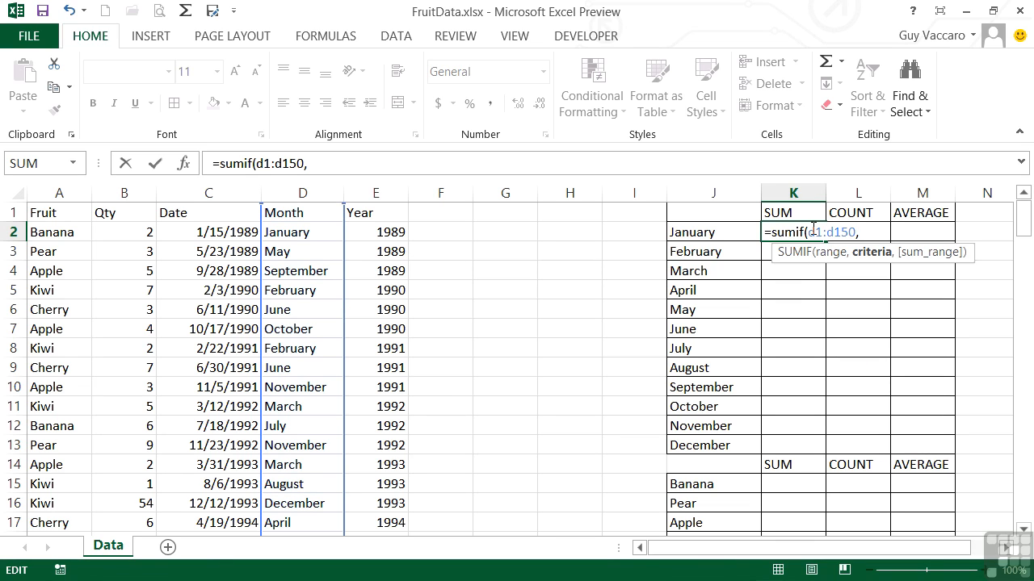
click(702, 233)
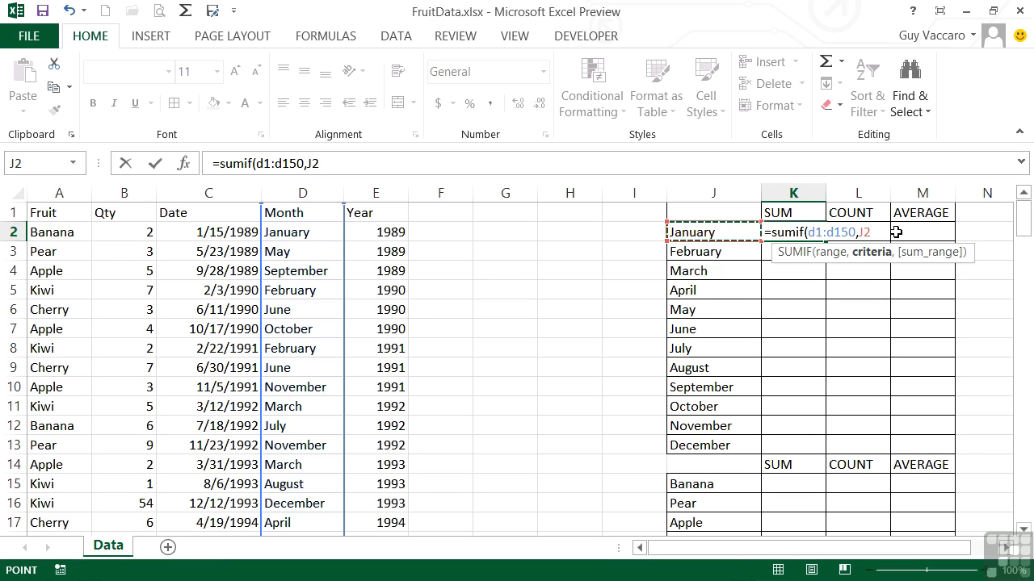
text(,)
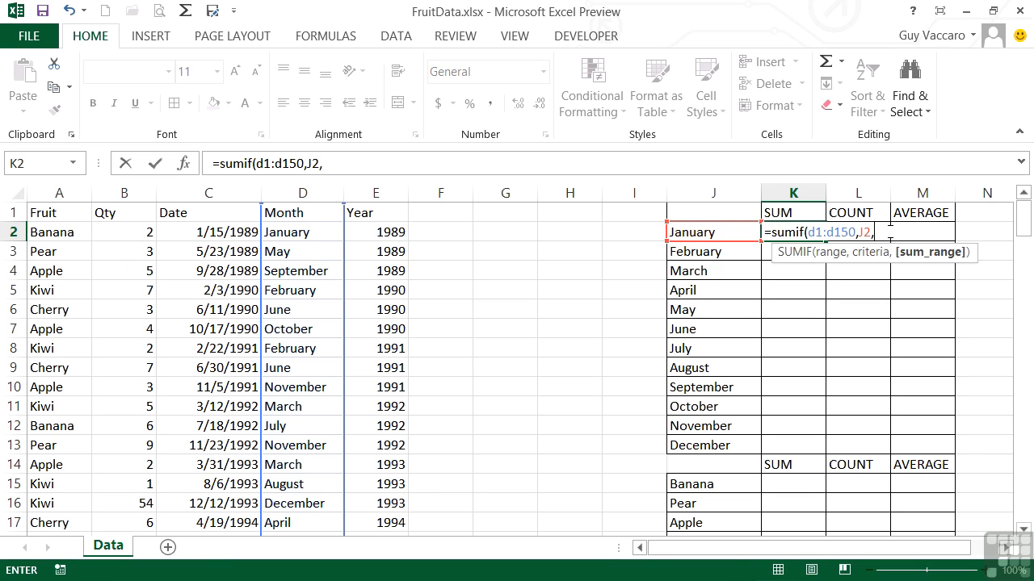
text(b1:b150))
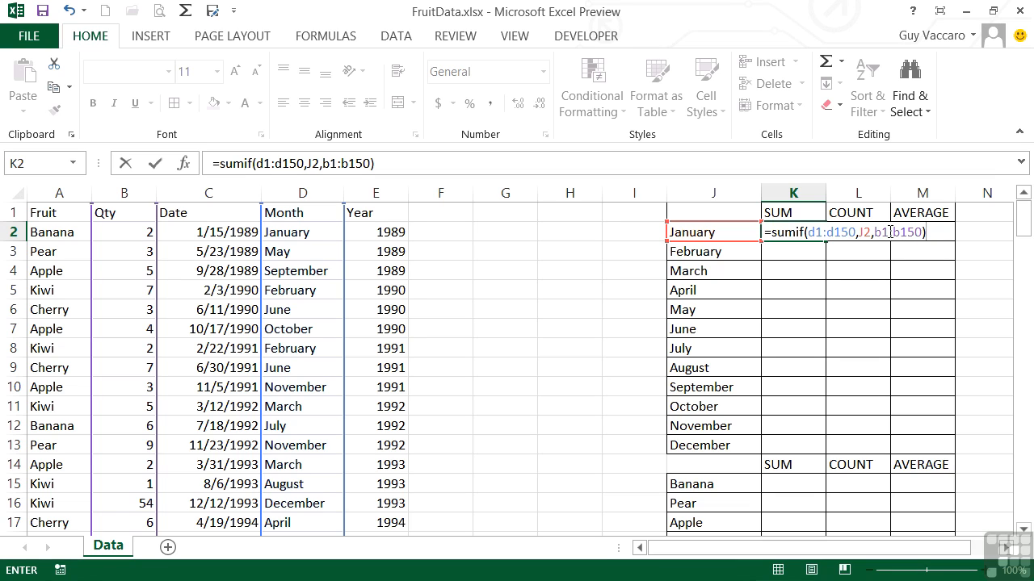
key(Return)
key(Up)
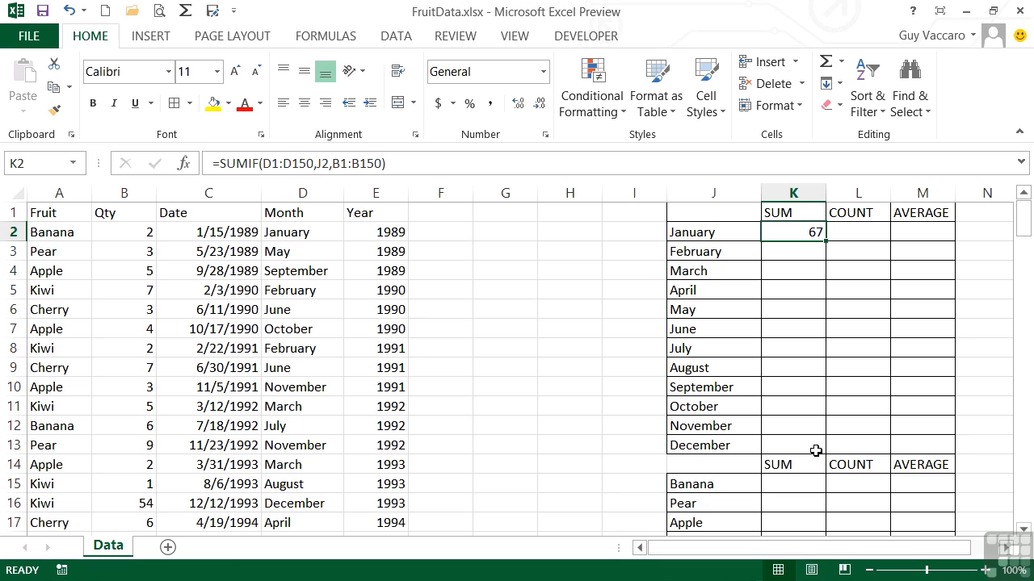
Make the D1:D150 and B1:B150 references in K2's formula absolute, and fill the formula down through K13
double_click(808, 233)
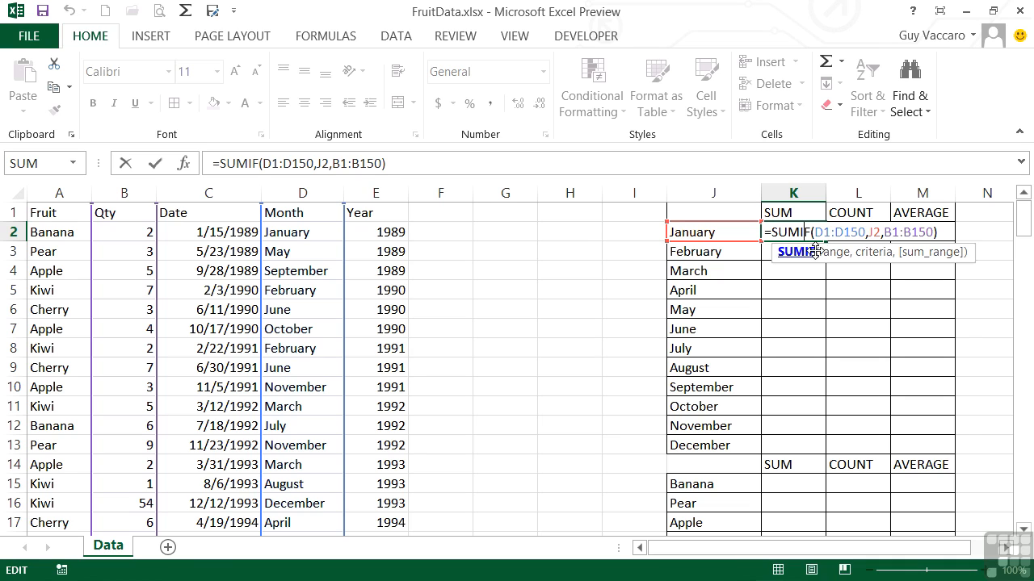
drag(815, 232, 866, 234)
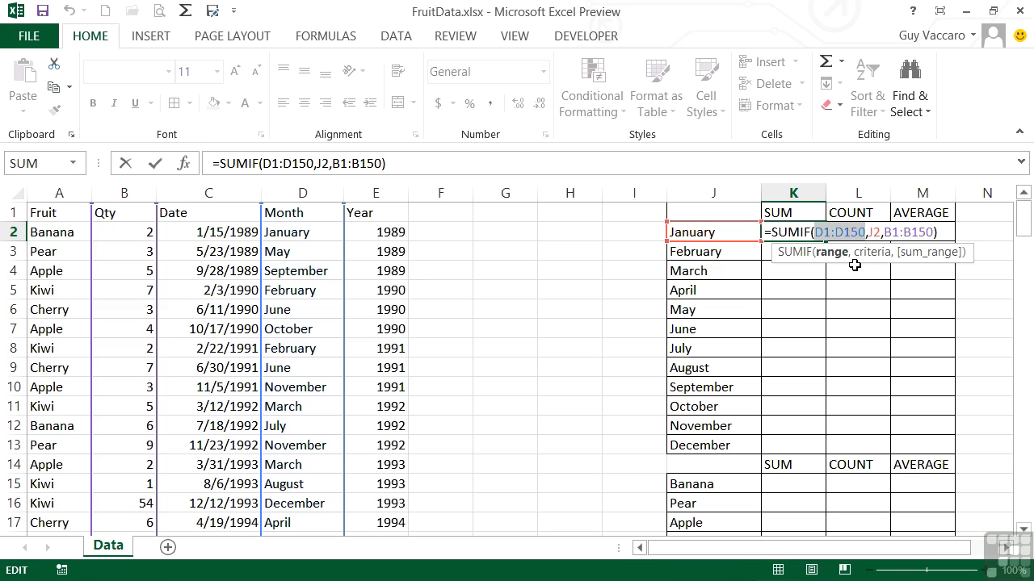
key(F4)
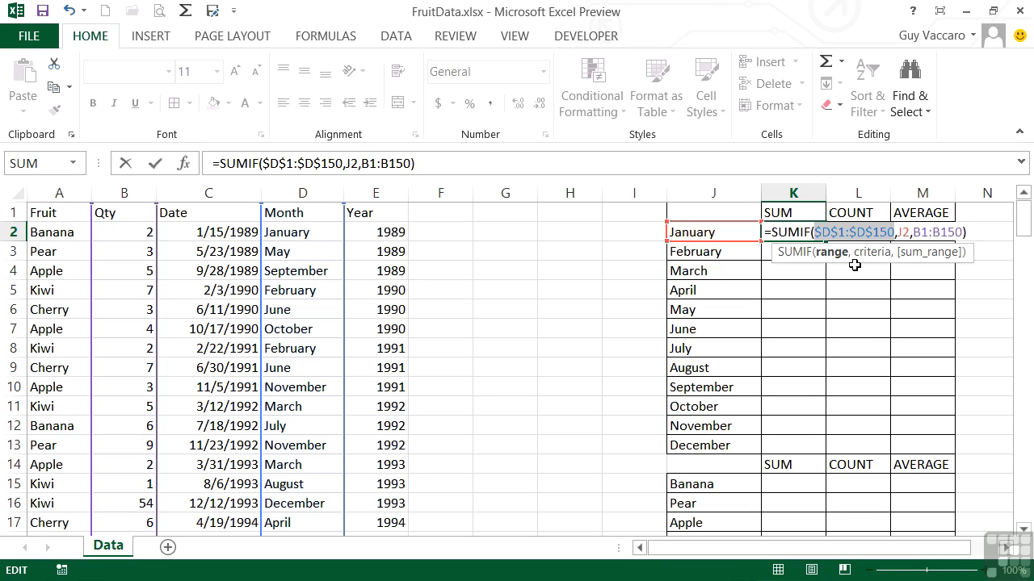
drag(919, 235, 956, 234)
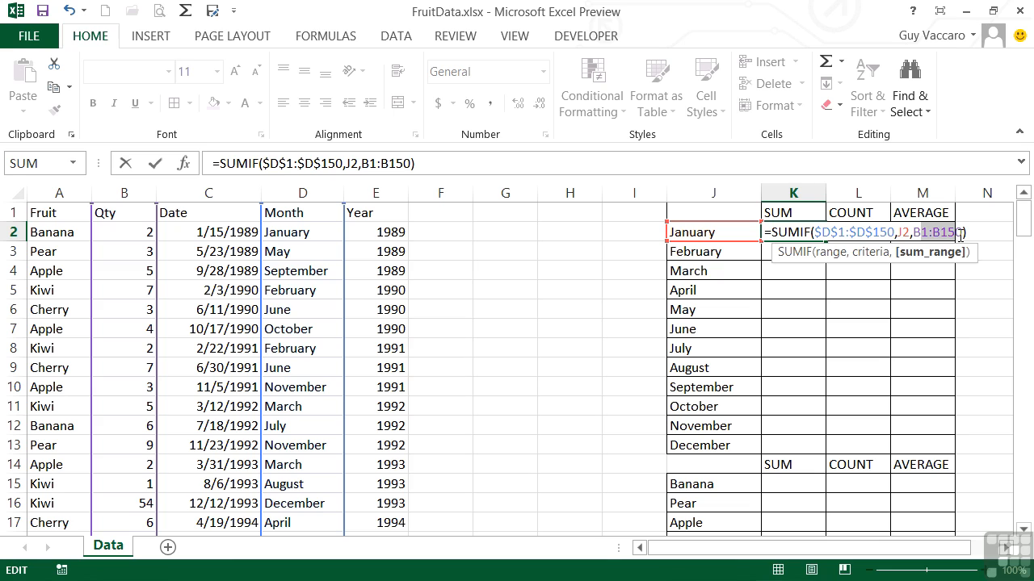
key(F4)
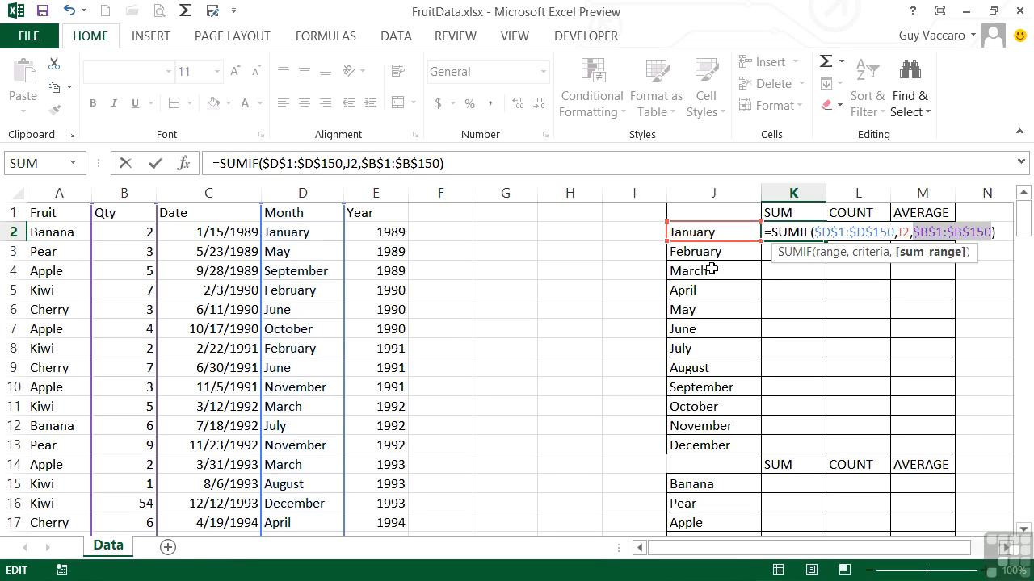
key(ctrl+Return)
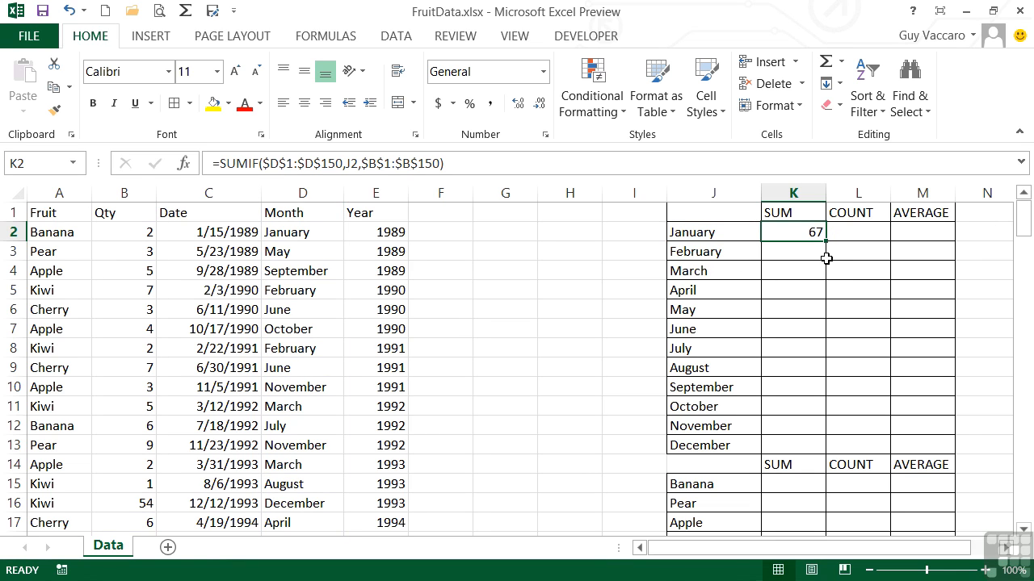
drag(826, 240, 813, 448)
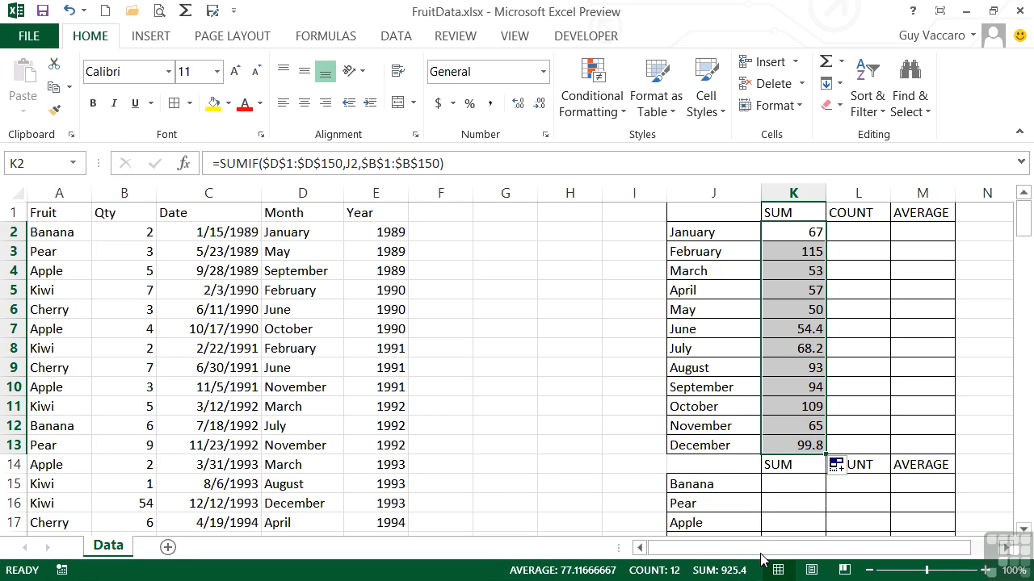
Select the Qty values from B2 down past the last record to check their sum against the monthly totals
click(129, 234)
key(shift+Down)
key(shift+Down)
key(shift+Page_Down)
key(shift+Page_Down)
key(shift+Page_Down)
key(shift+Page_Down)
key(shift+Page_Down)
key(shift+Page_Down)
key(shift+Page_Down)
key(shift+Page_Down)
key(shift+Page_Down)
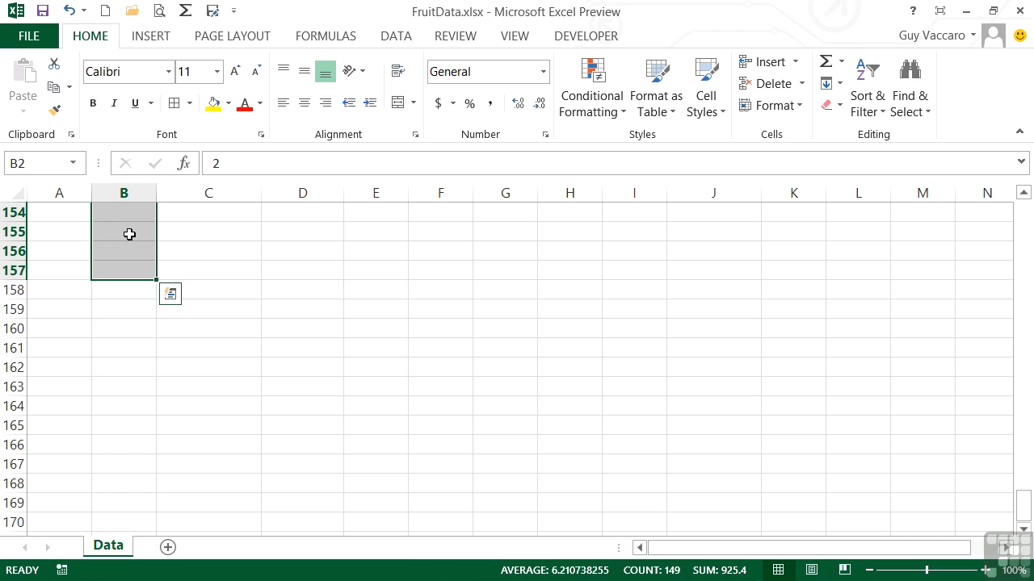
key(ctrl+Up)
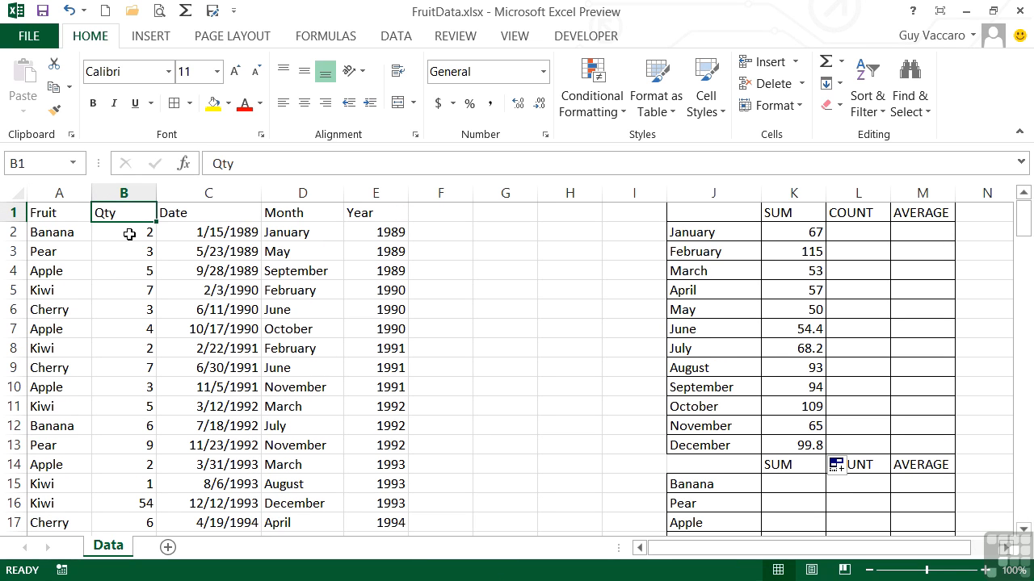
key(Right)
key(Right)
key(Right)
key(Right)
key(Right)
key(Right)
key(Right)
key(Right)
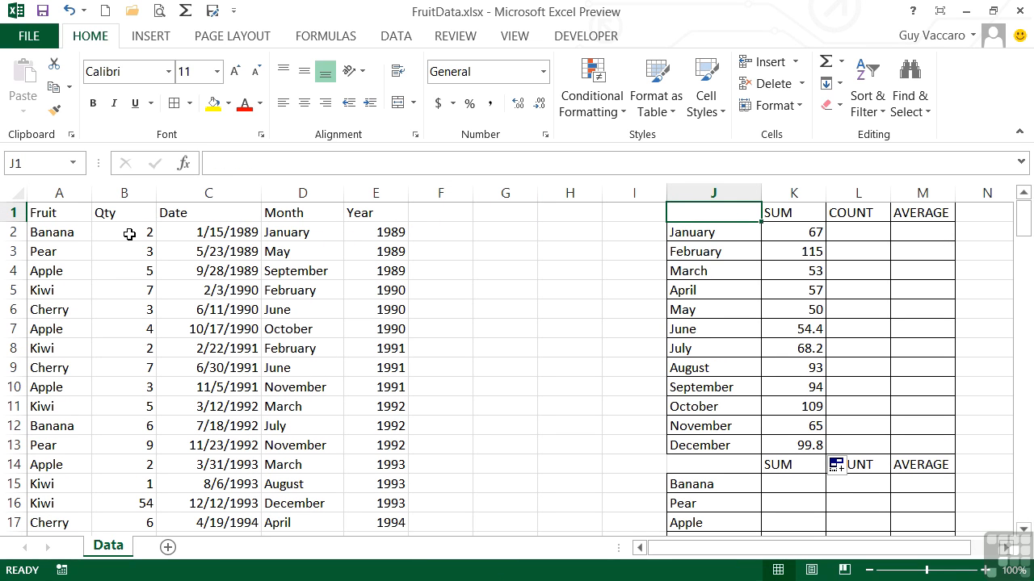
key(Down)
key(Right)
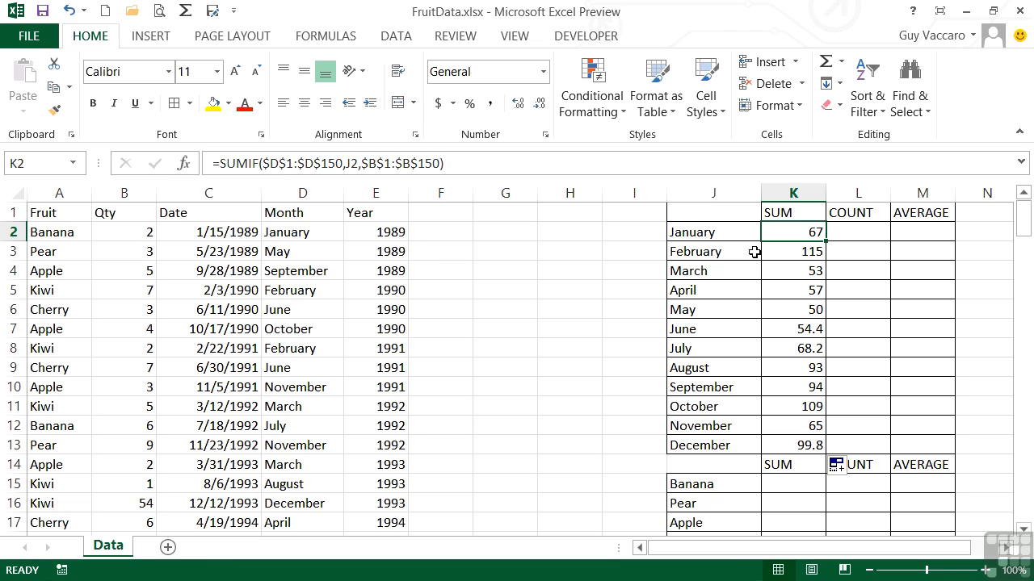
In L2, enter a COUNTIF formula with range D1:D150 and criteria J2
click(859, 234)
text(=)
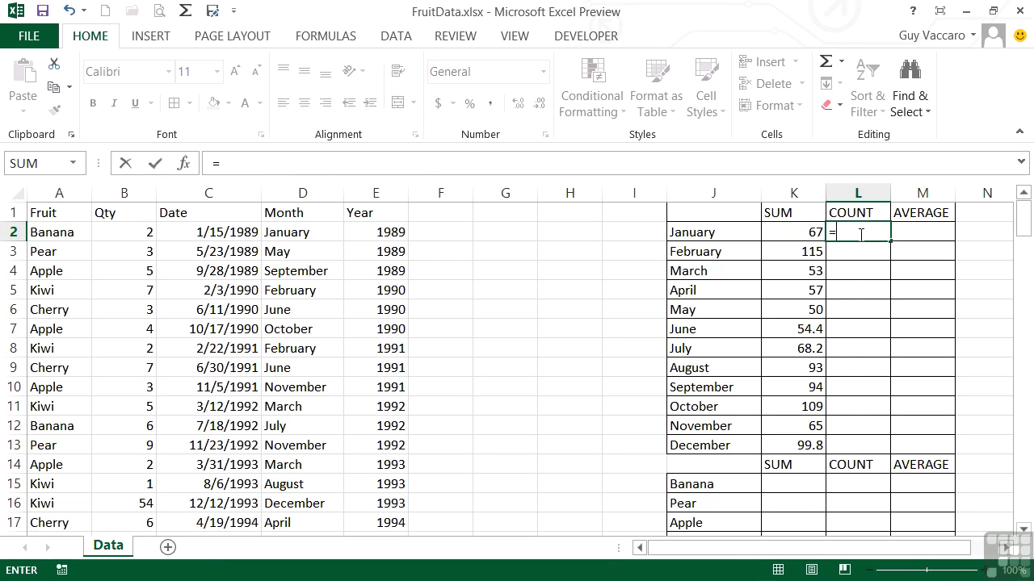
text(countif()
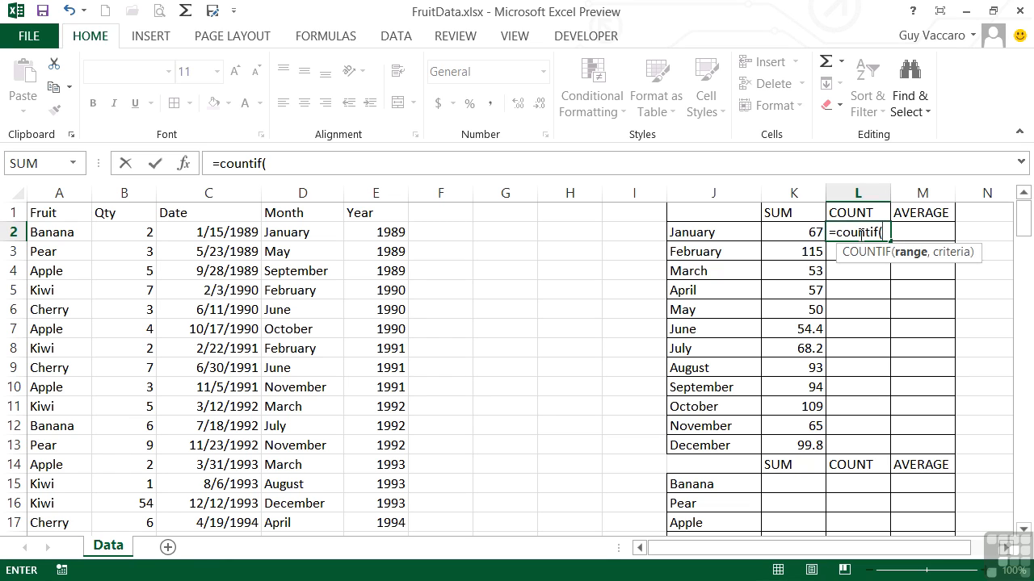
text(d1:d150,)
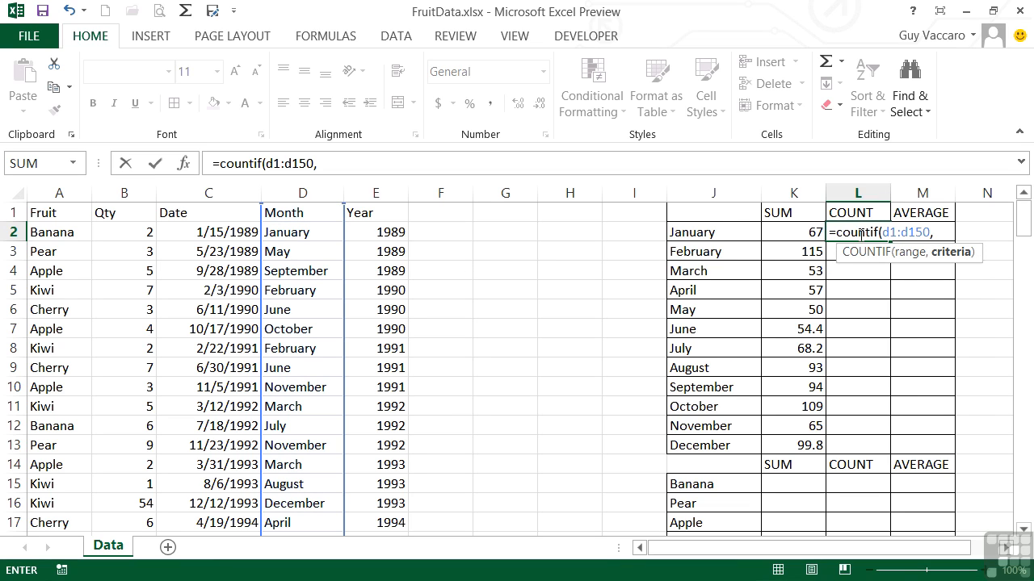
click(721, 231)
key(Return)
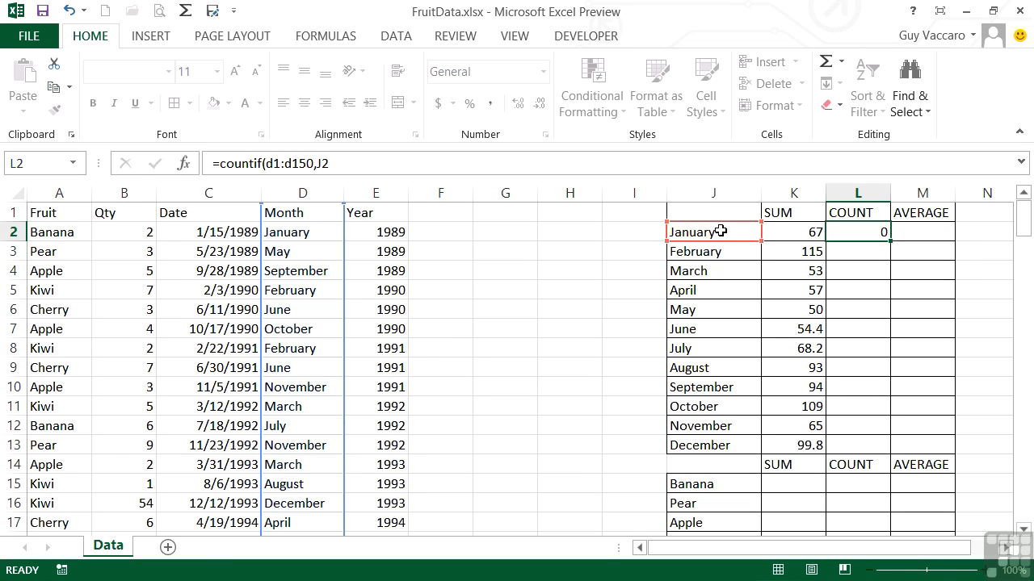
key(Up)
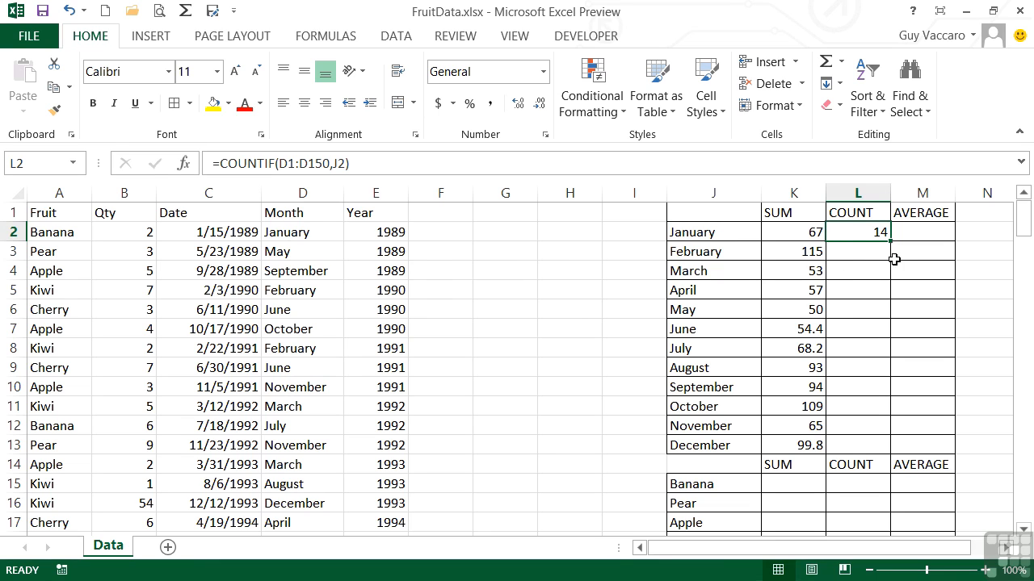
Make the D1:D150 reference in L2's formula absolute, and fill the formula down through L13
double_click(866, 232)
drag(892, 232, 932, 230)
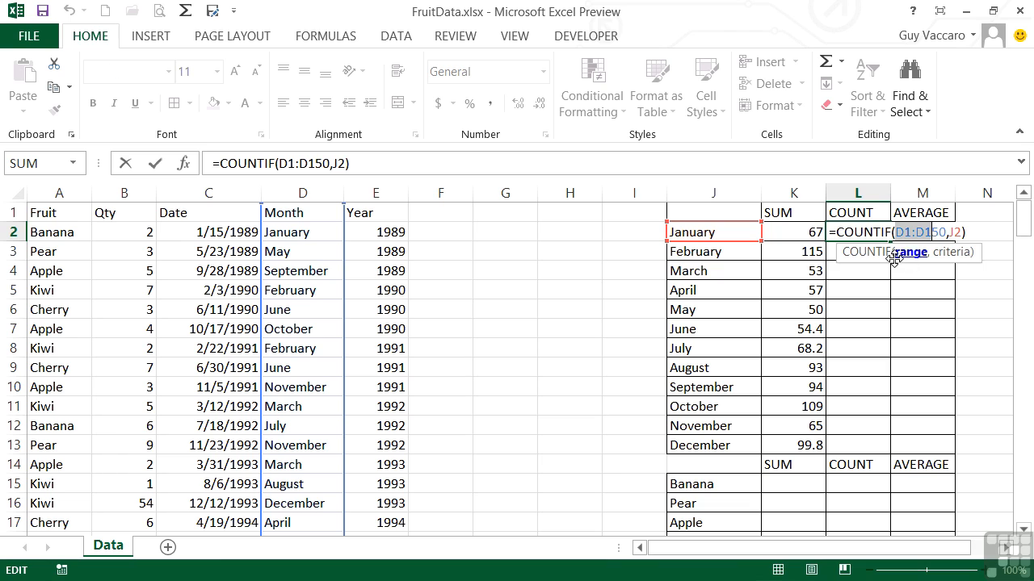
key(F4)
key(Return)
key(Up)
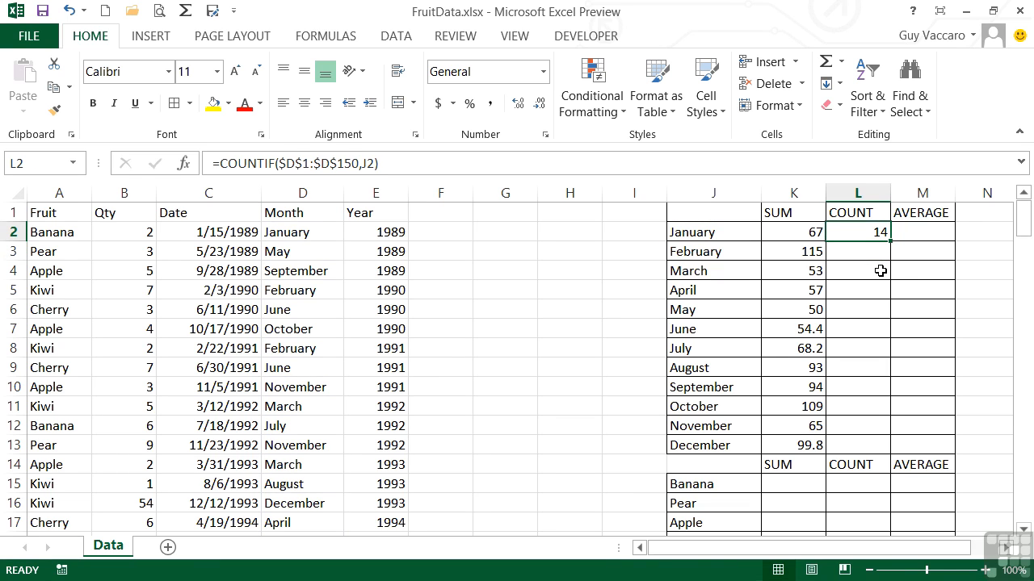
drag(890, 240, 875, 453)
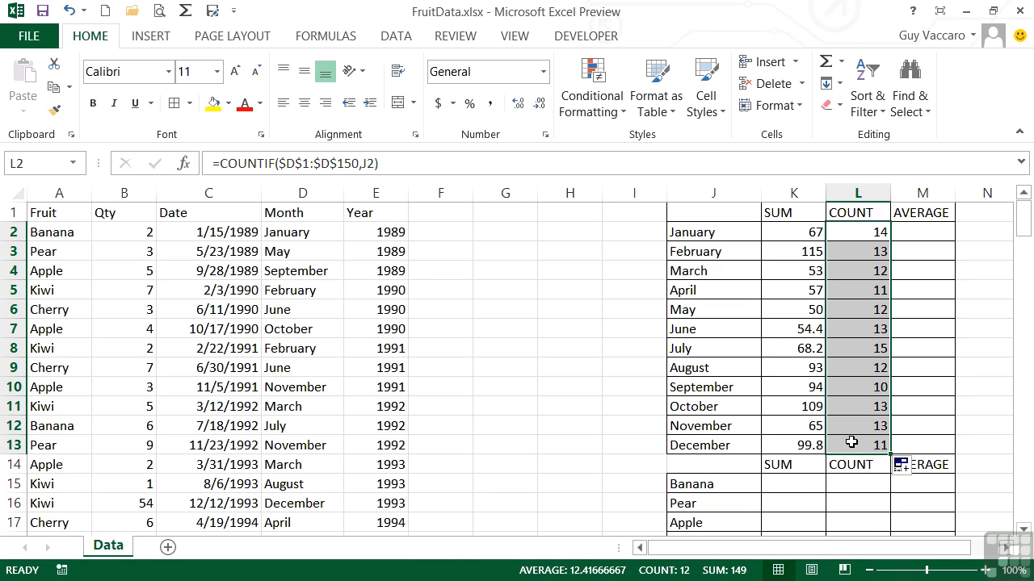
click(879, 348)
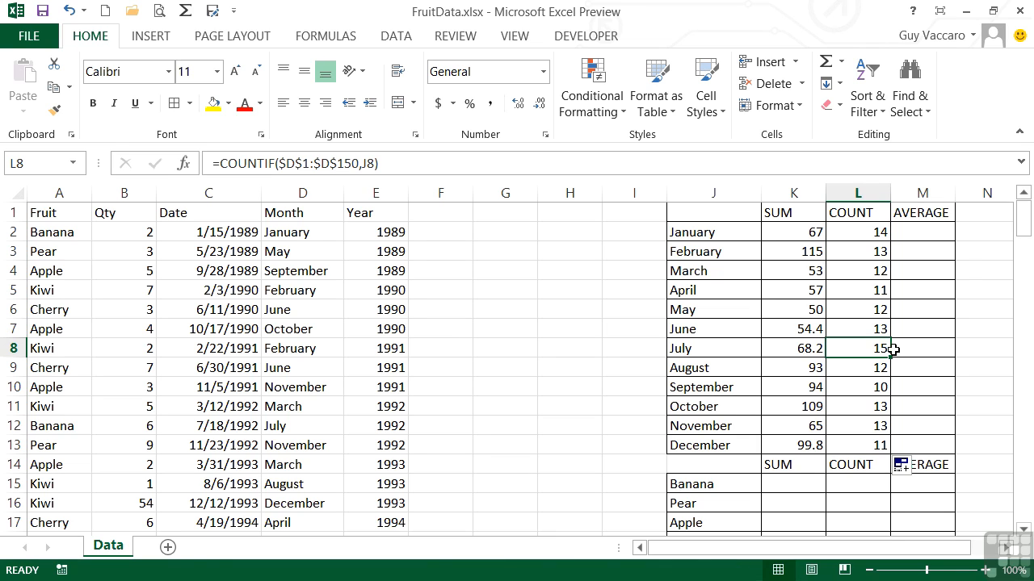
In M2, enter an AVERAGEIF formula with range D1:D150, criteria J2 and average range B1:B150
click(913, 230)
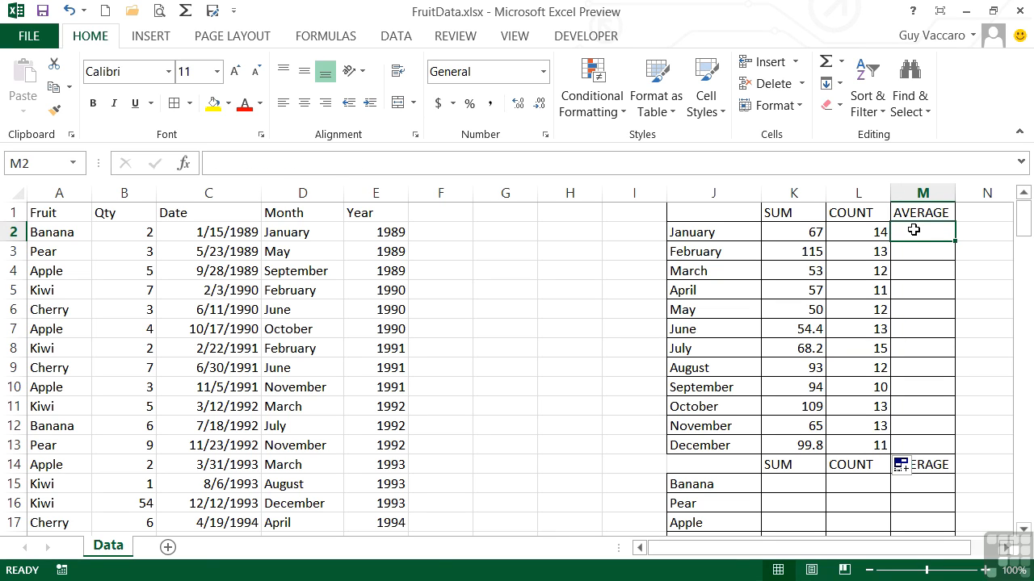
text(=)
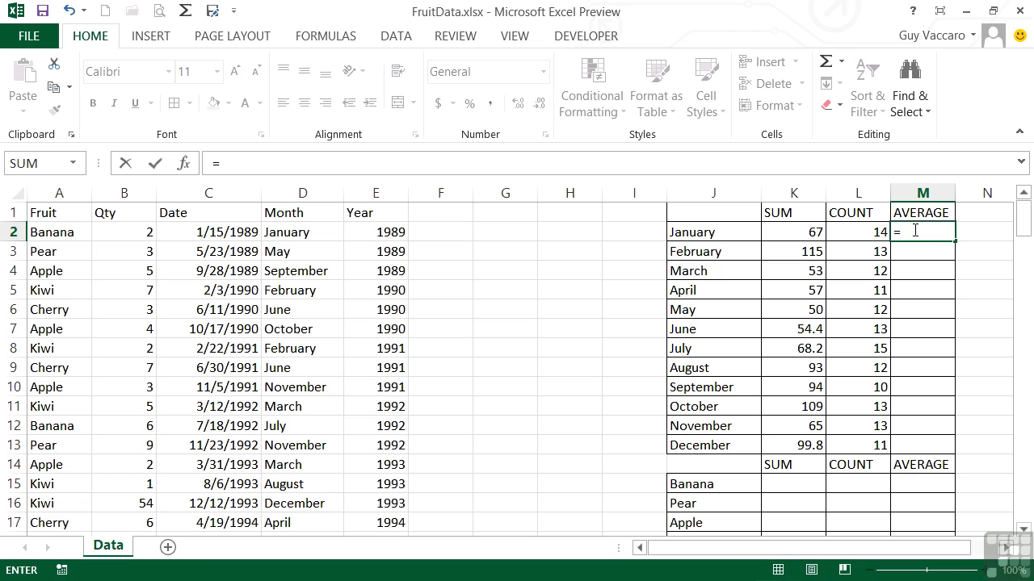
text(average)
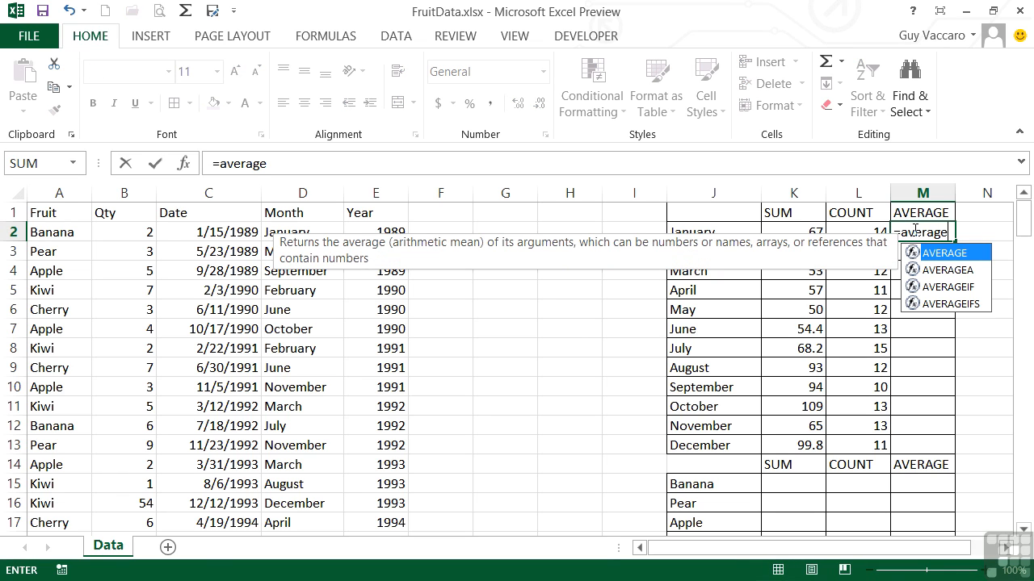
text(if()
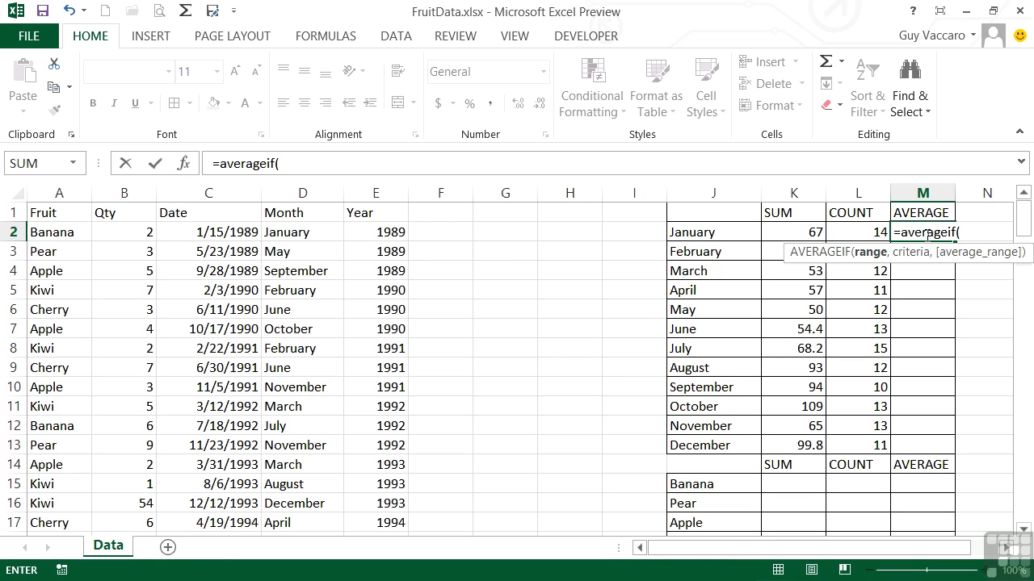
text(d1:d150,)
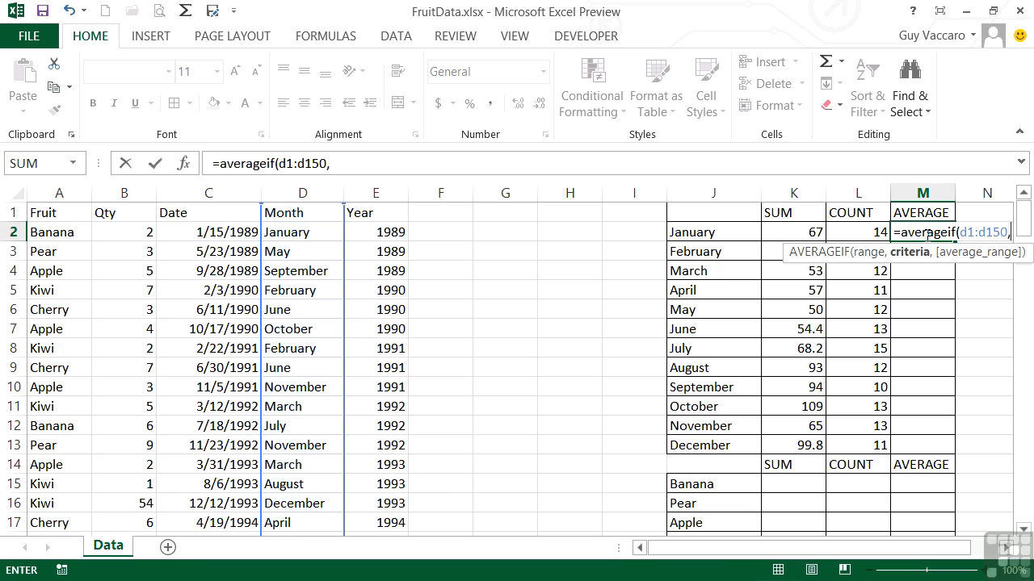
click(719, 232)
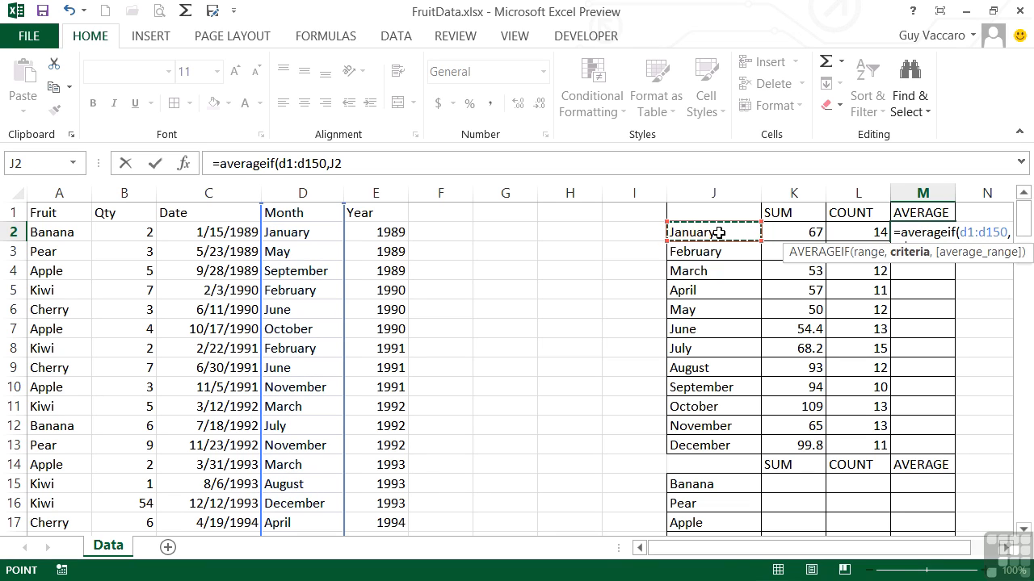
text(,)
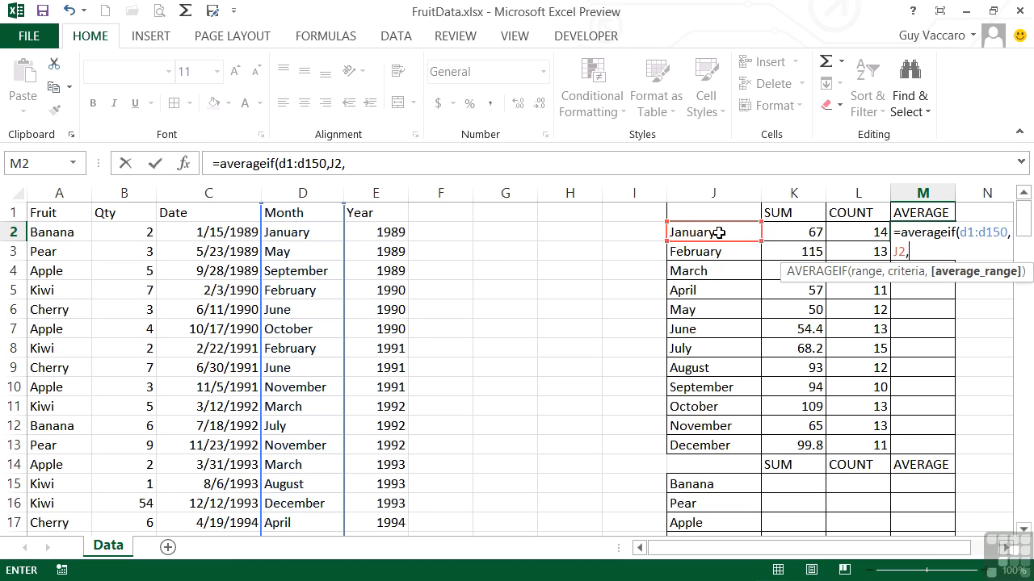
text(b1:b150))
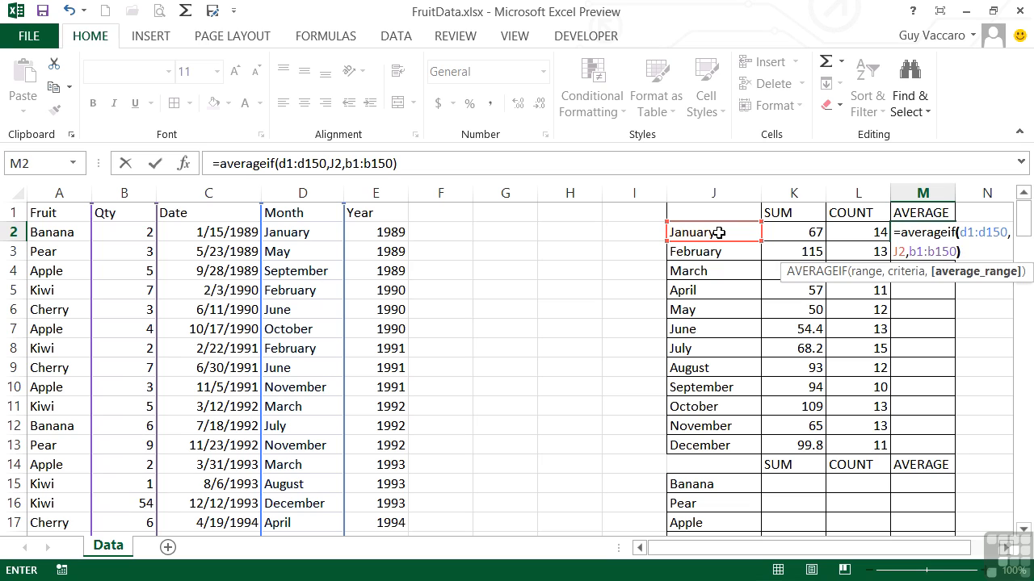
Make the B1:B150 and D1:D150 references in M2's AVERAGEIF formula absolute
drag(909, 251, 949, 252)
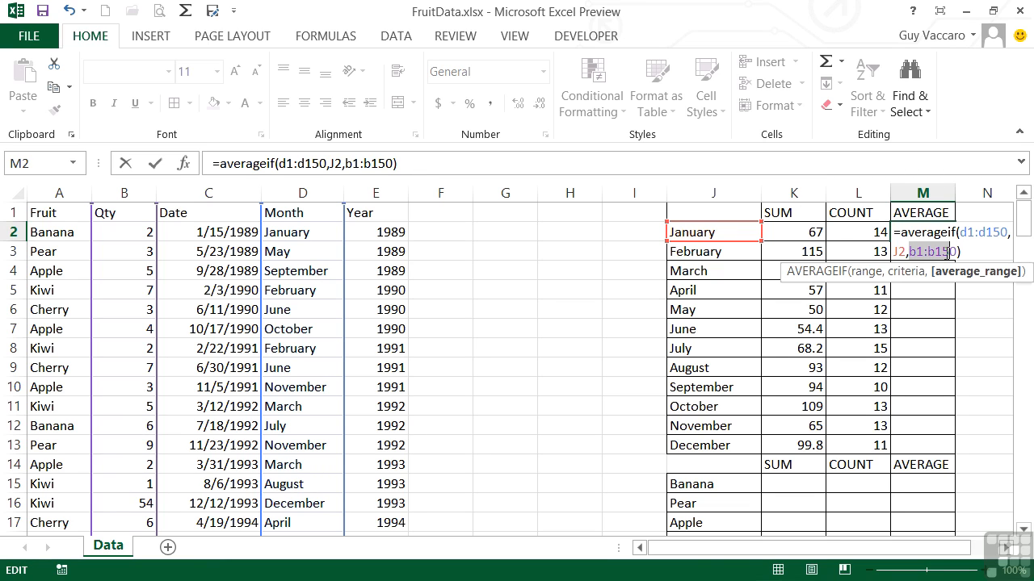
key(F4)
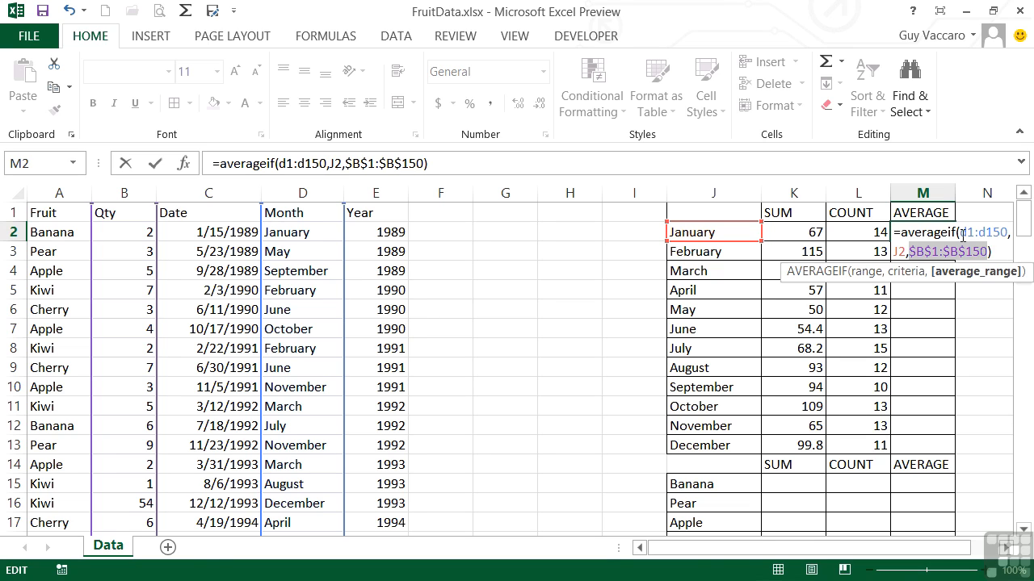
drag(960, 234, 1003, 233)
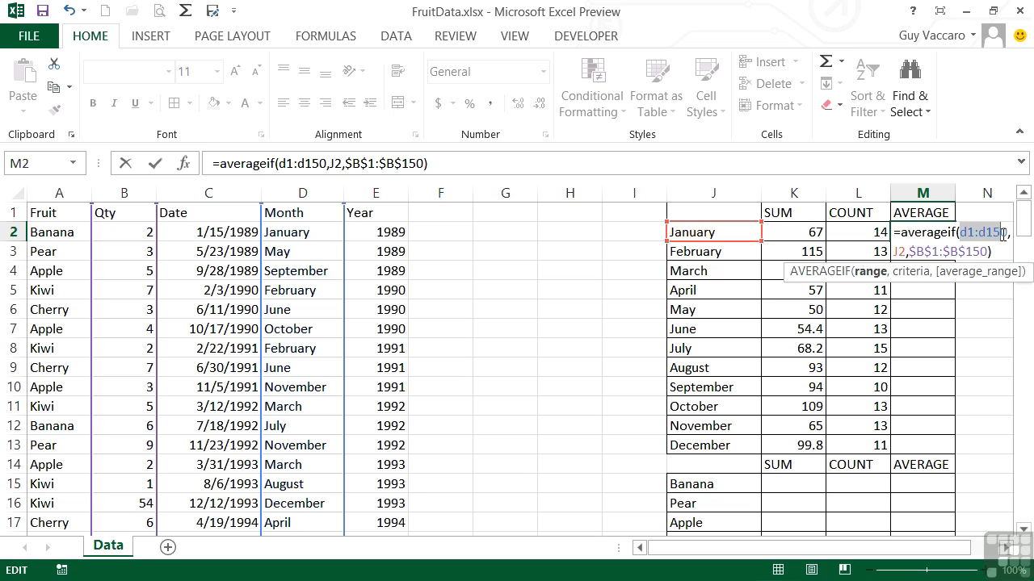
key(F4)
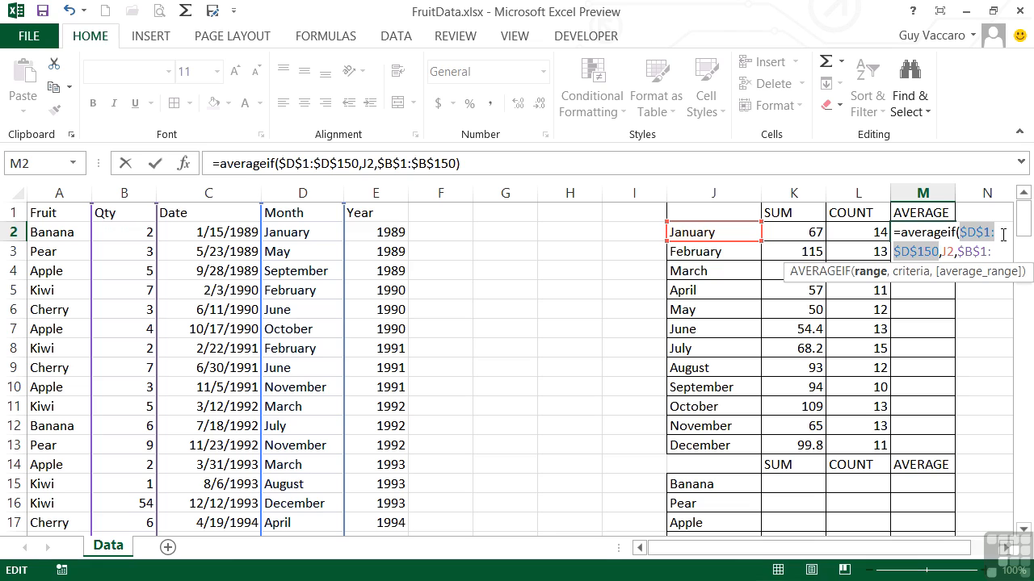
key(Return)
Fill M2's formula down through M13 and apply the Number format to the monthly averages
click(939, 233)
drag(955, 244, 949, 444)
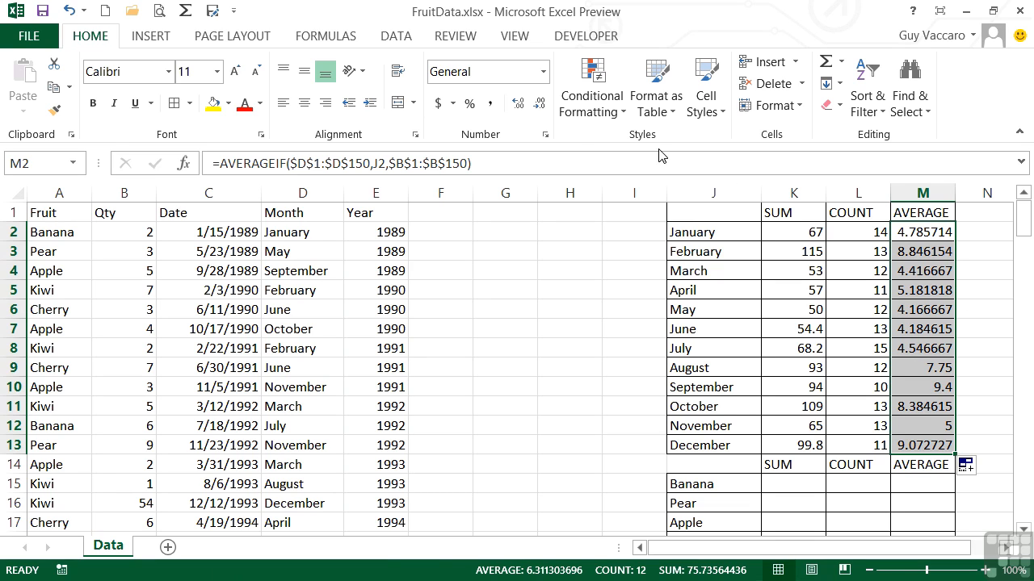
click(543, 71)
click(496, 142)
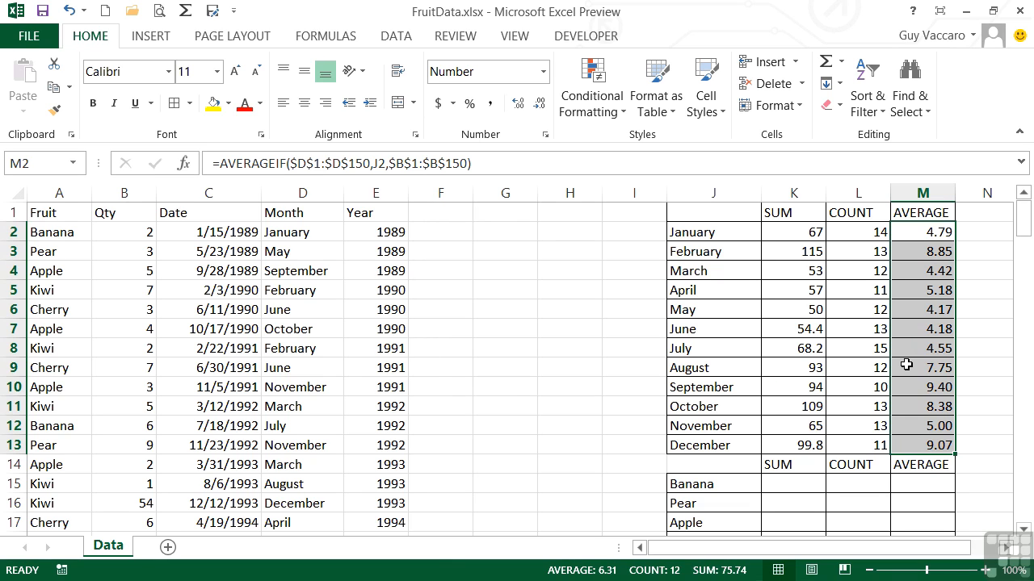
Select the empty SUM, COUNT and AVERAGE cells K15:M19 for the fruits Banana through Cherry
click(802, 486)
scroll(802, 485, down, 1)
drag(796, 426, 902, 502)
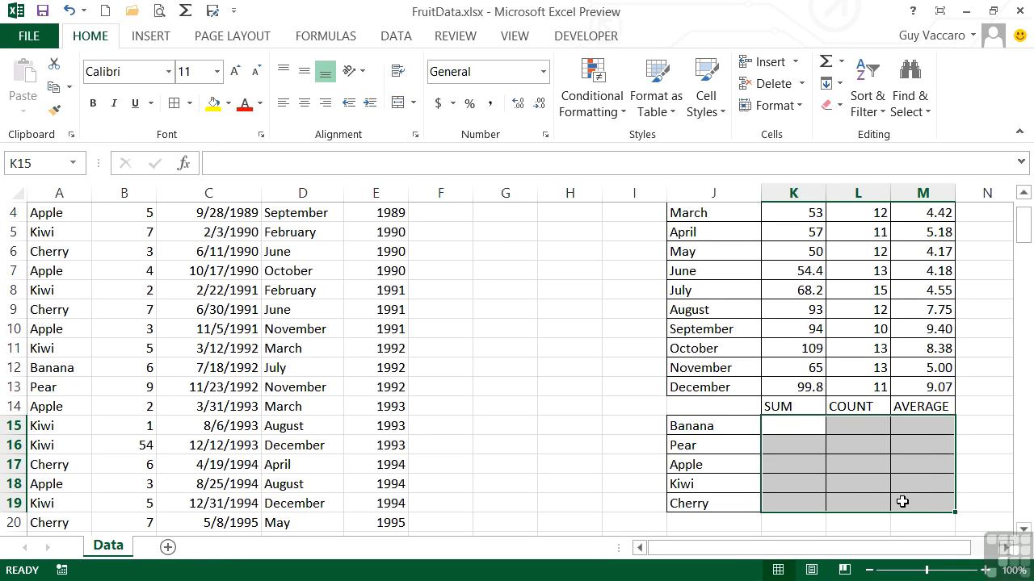